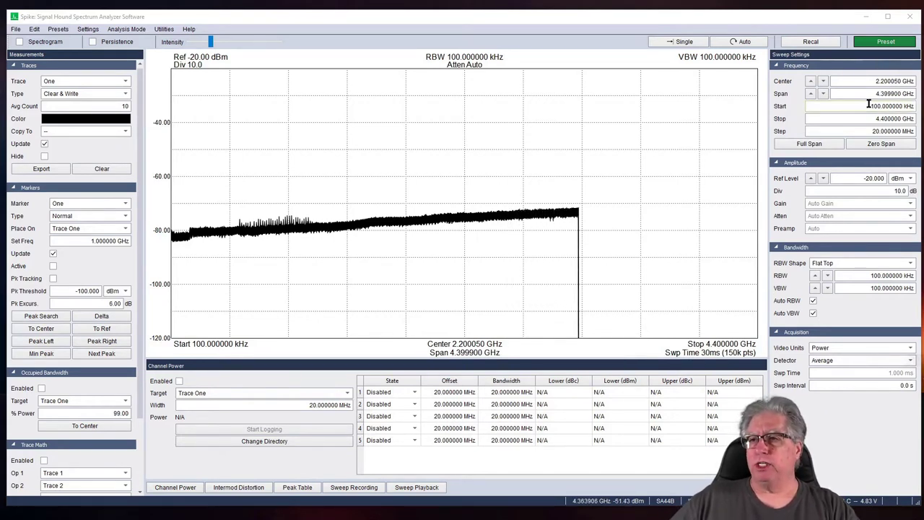
- Enter 145.090m as Center and 30k as Span, covering 145.075–145.105 MHz
left_click(862, 80)
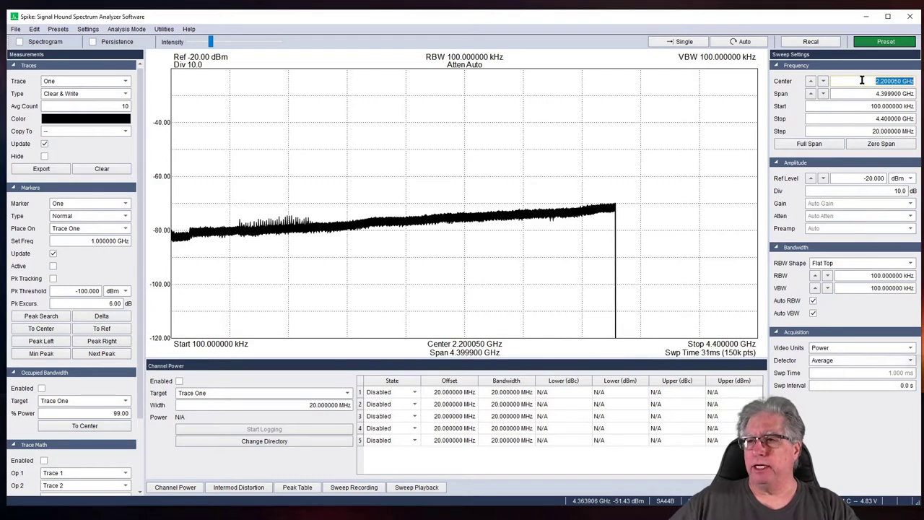
type("1")
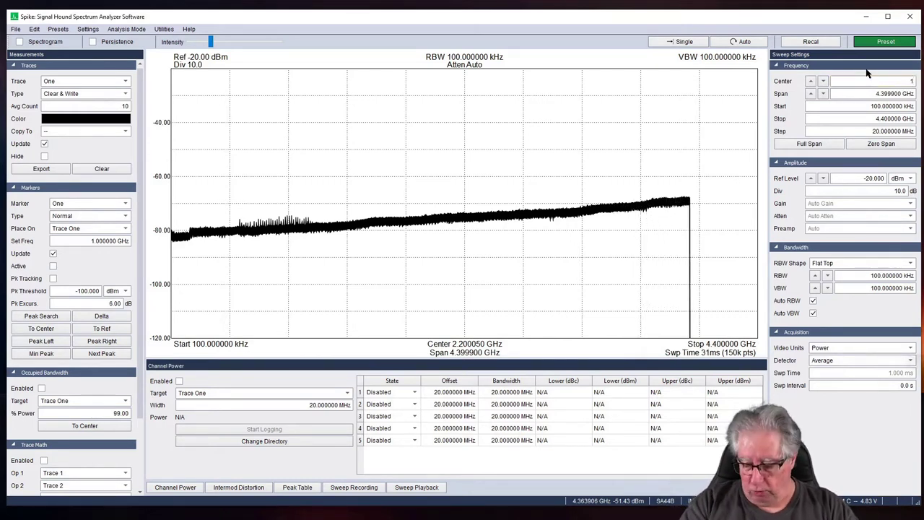
type("45")
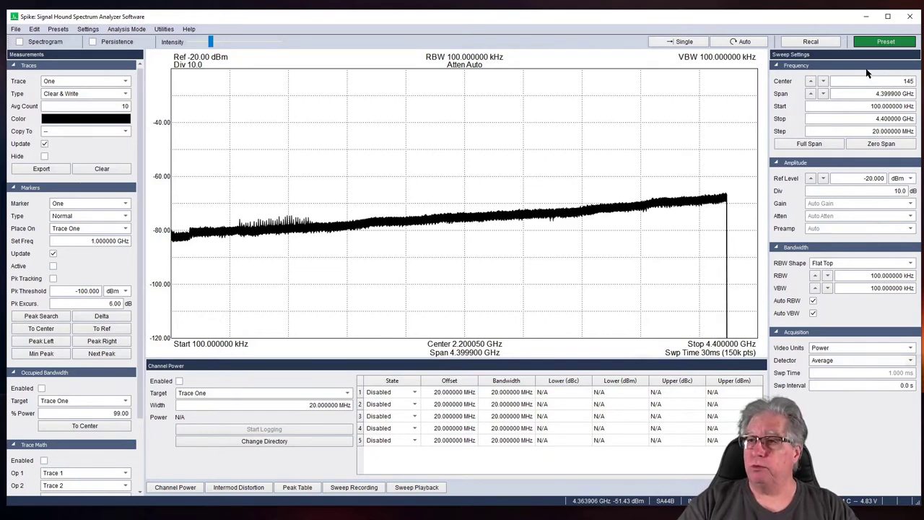
type(".090")
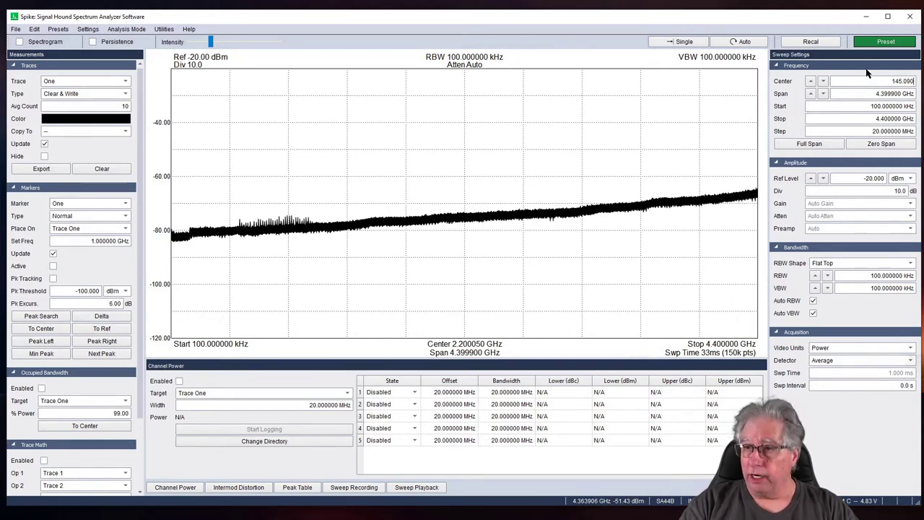
type("m")
left_click(868, 94)
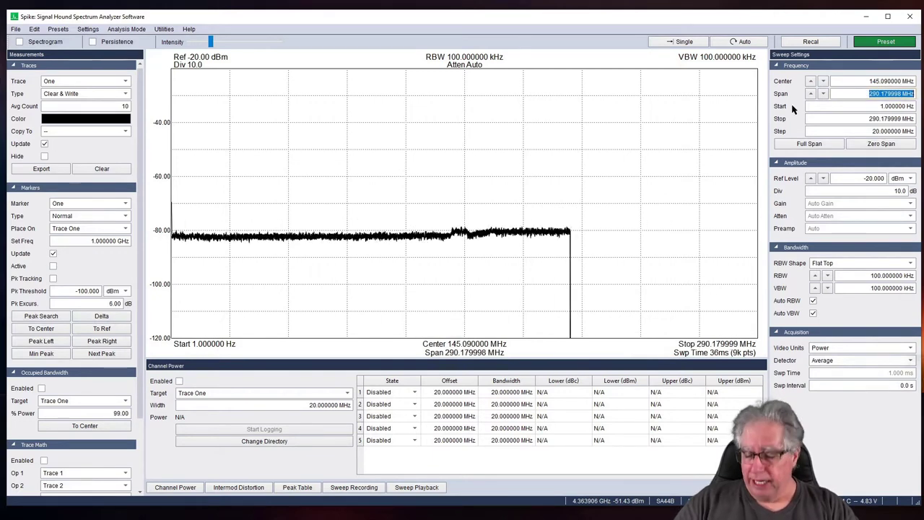
type("30")
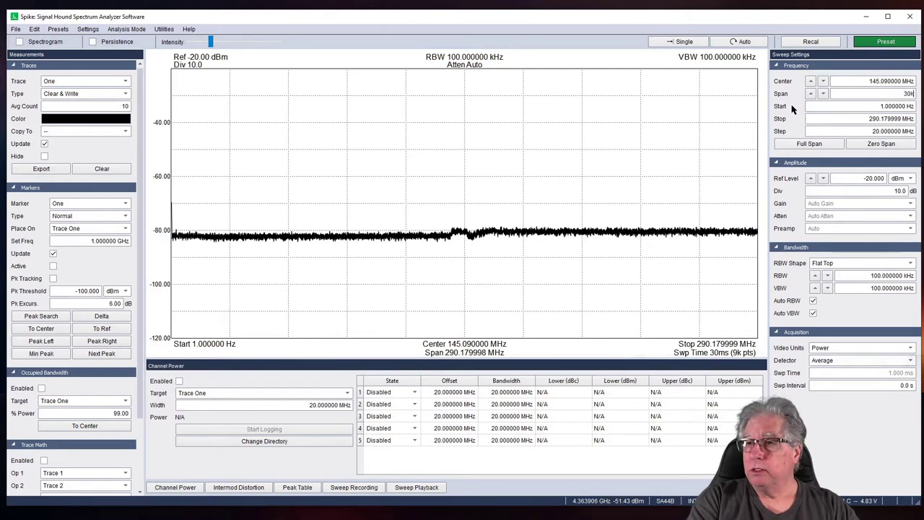
type("k")
left_click(854, 93)
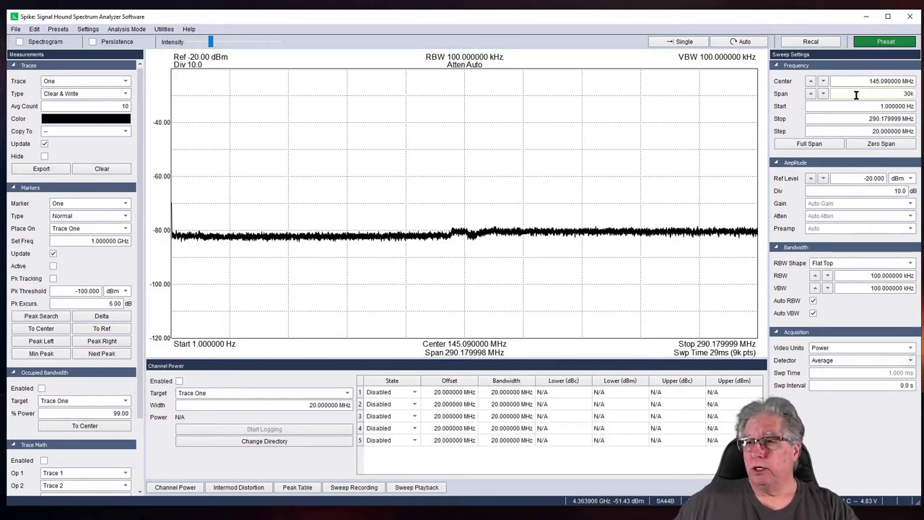
left_click(843, 82)
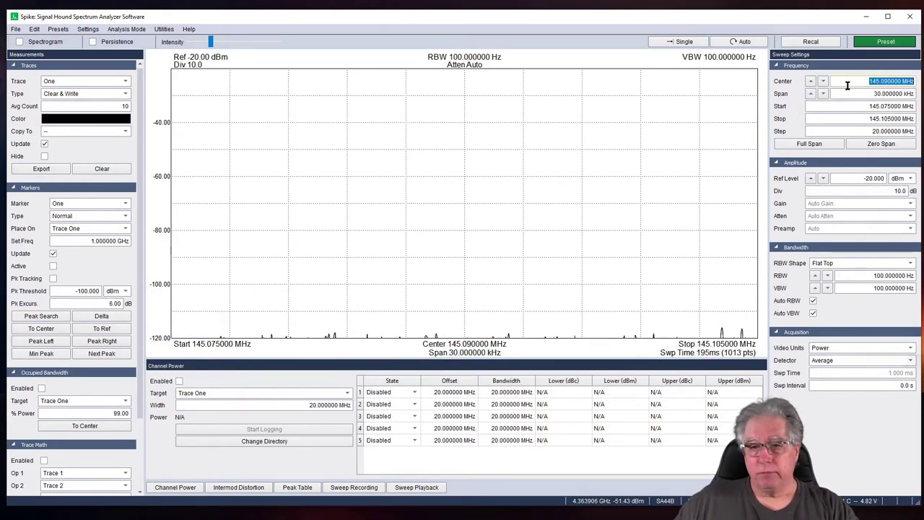
- In the Amplitude panel, set Ref Level to 20 dBm and Div to 20 dB
left_click(860, 179)
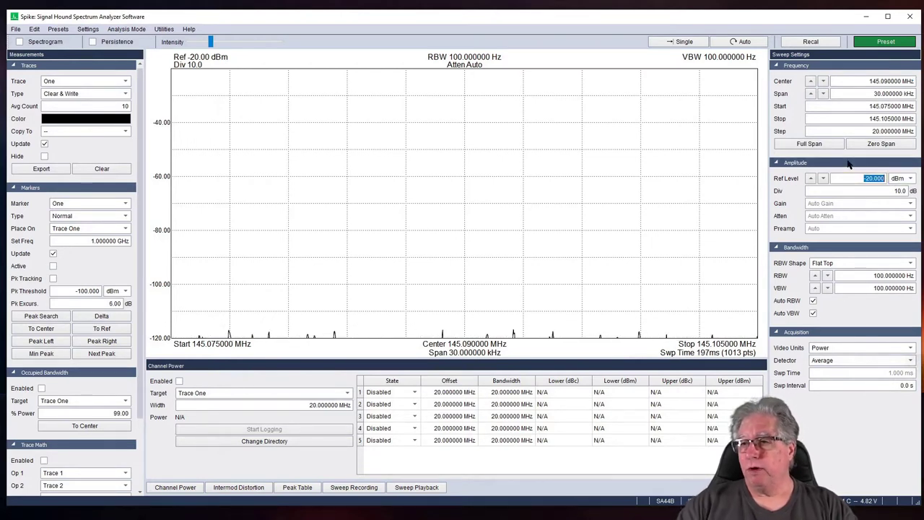
type("20")
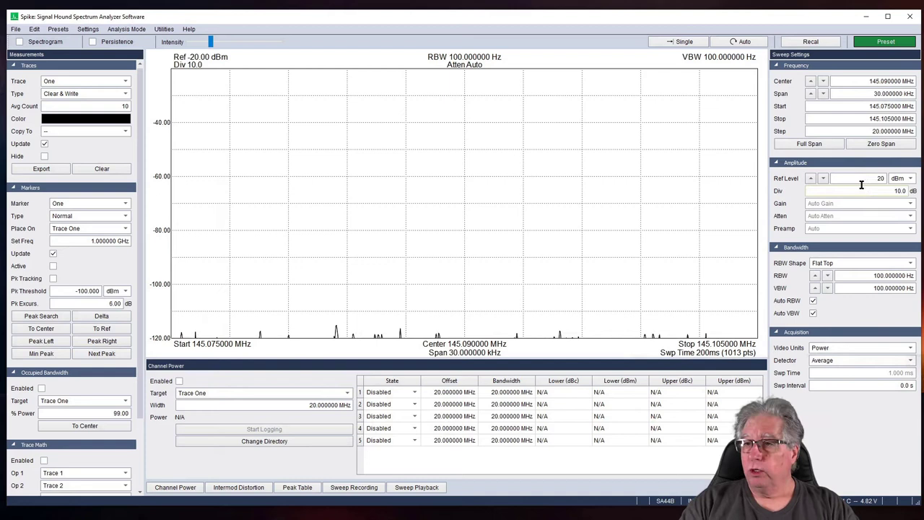
left_click(877, 191)
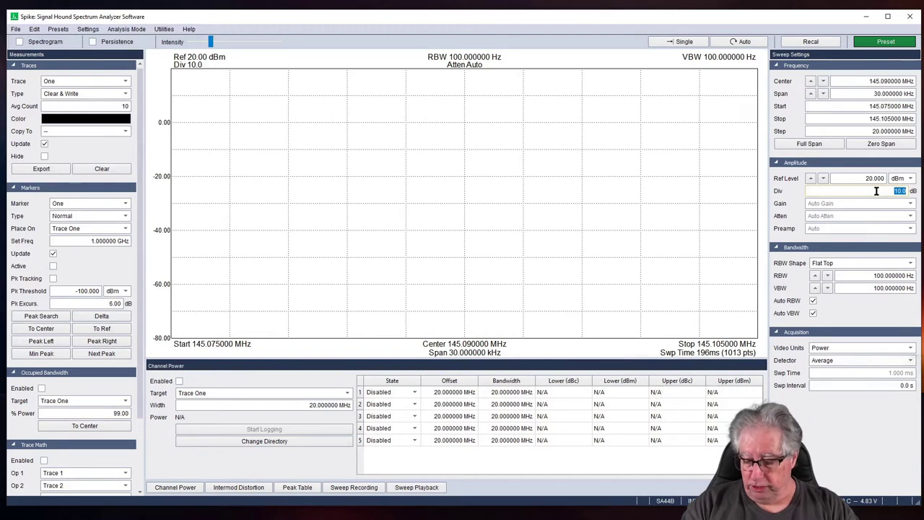
type("20")
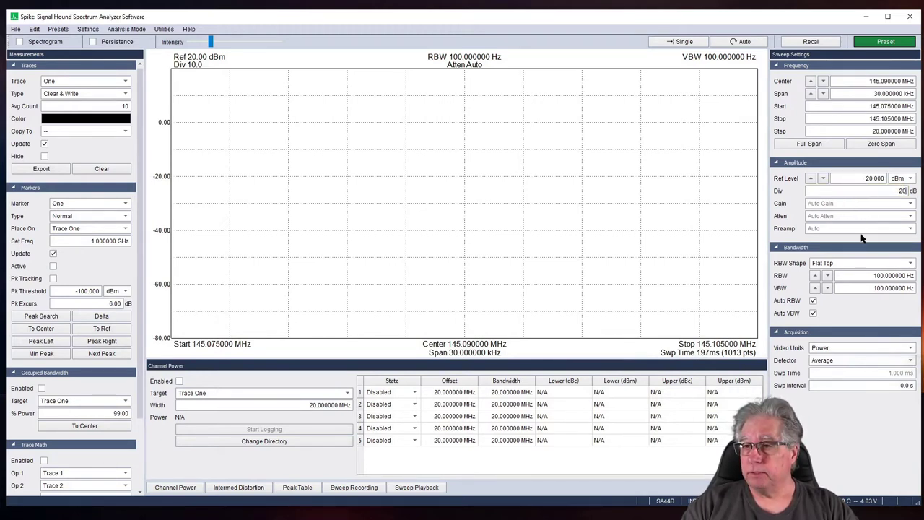
left_click(844, 179)
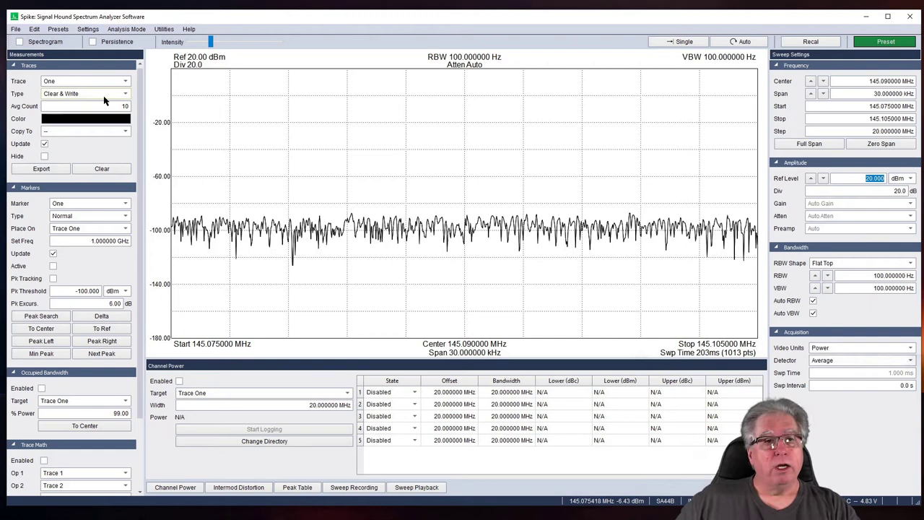
- Select Trace Two and set its Type to Max Hold
left_click(124, 83)
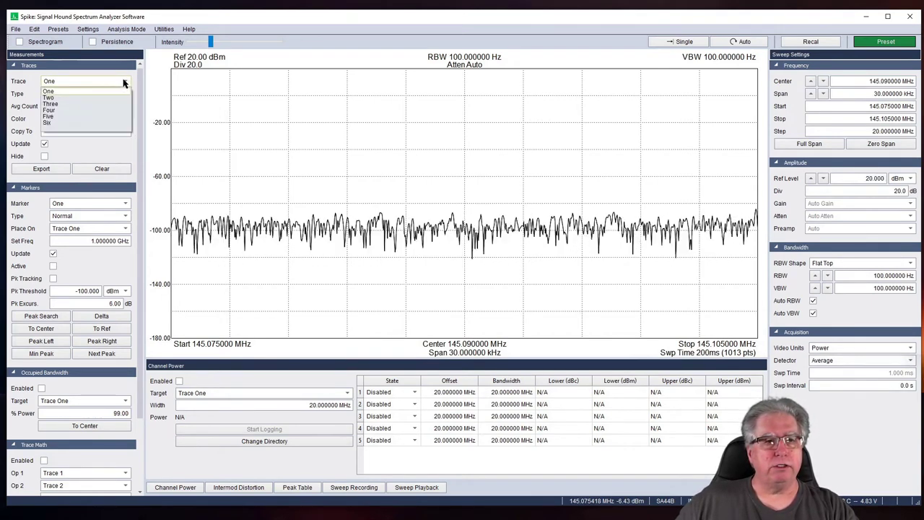
left_click(54, 97)
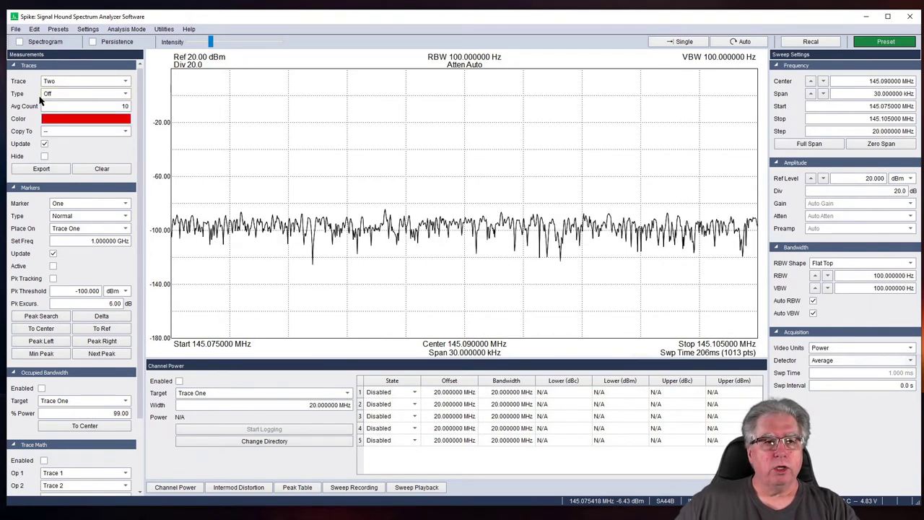
left_click(99, 94)
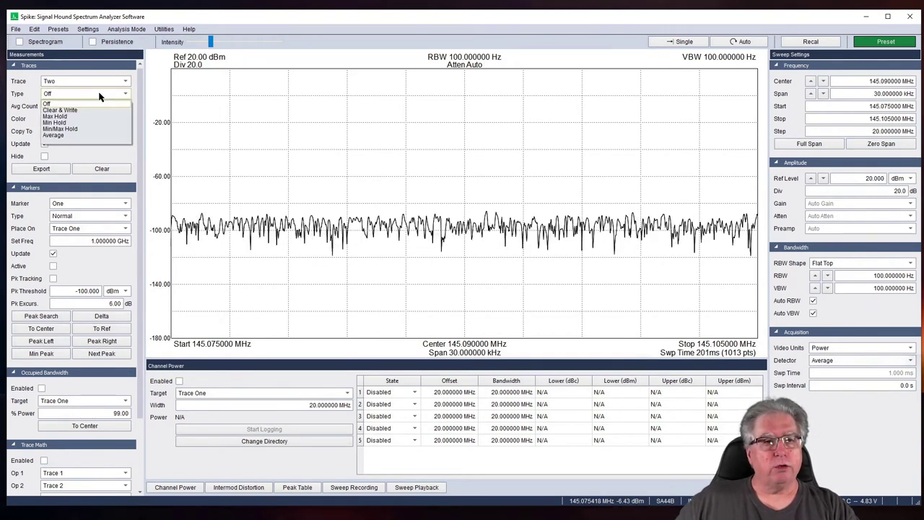
left_click(55, 117)
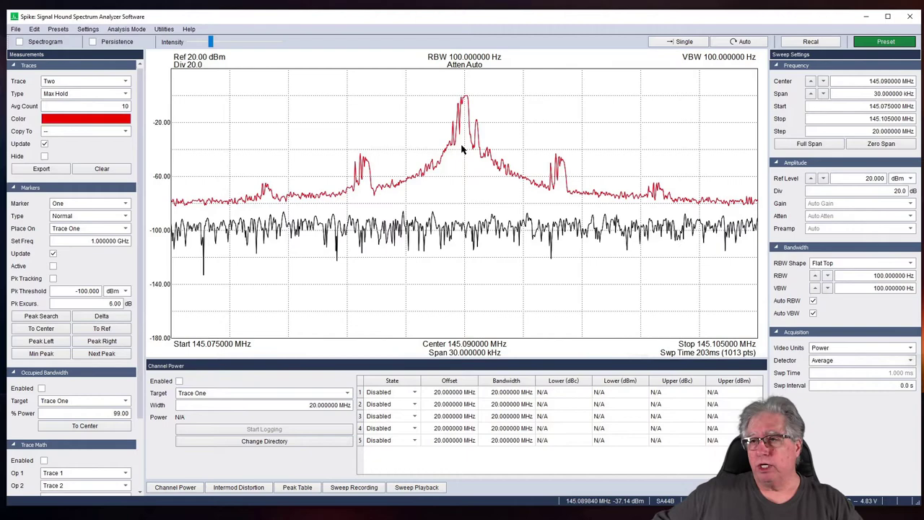
- Switch to Zero Span and choose Analog Demod as the analysis mode
left_click(881, 144)
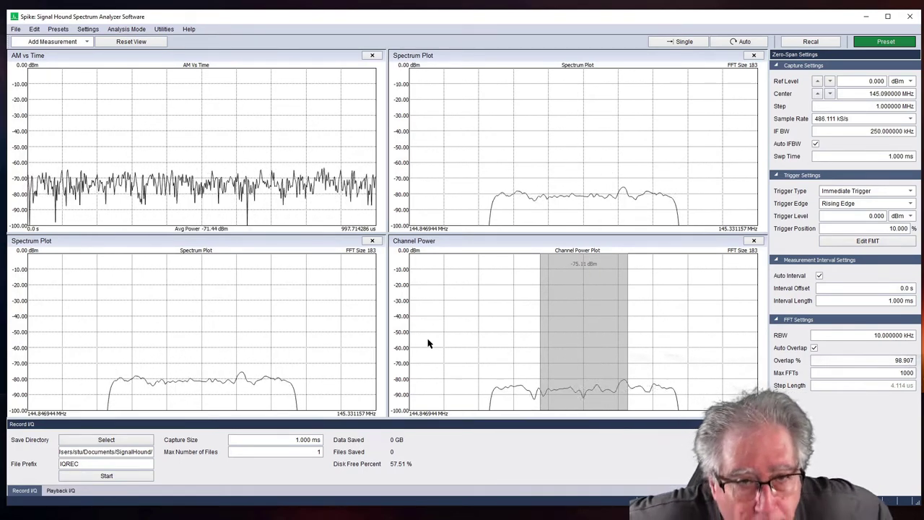
left_click(127, 29)
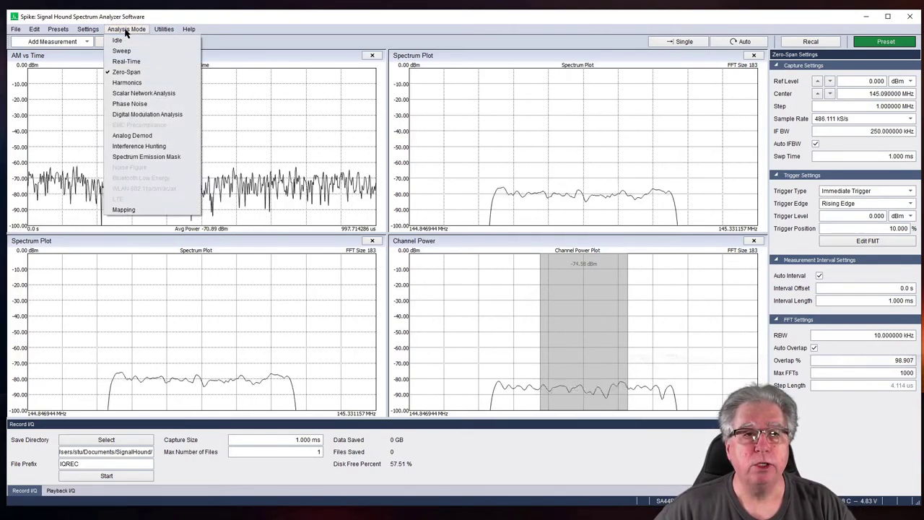
left_click(120, 135)
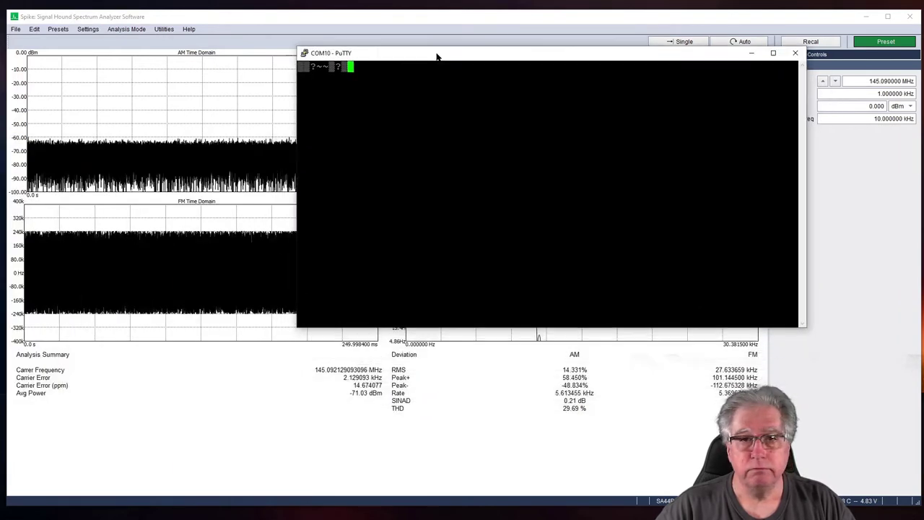
- Enter the station callsign at the TNC's ENTER YOUR CALLSIGN prompt
left_click_drag(436, 55, 459, 59)
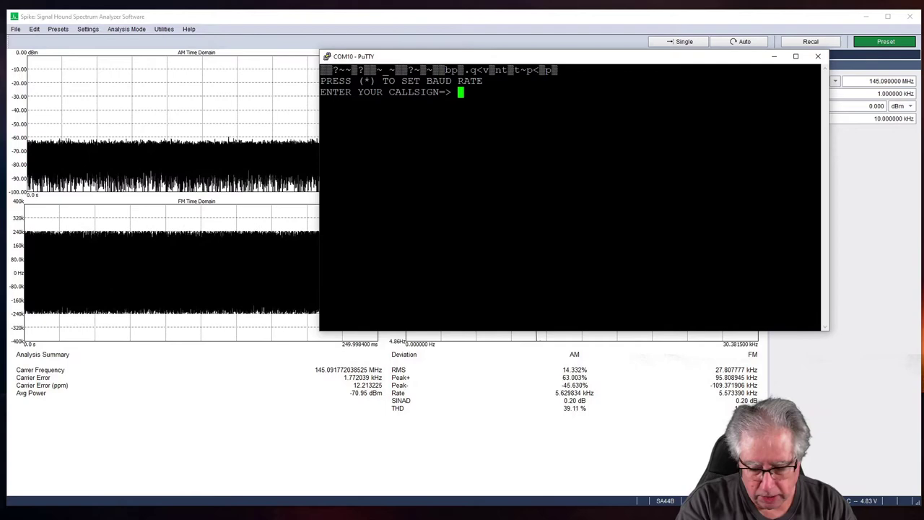
type("AG6AG")
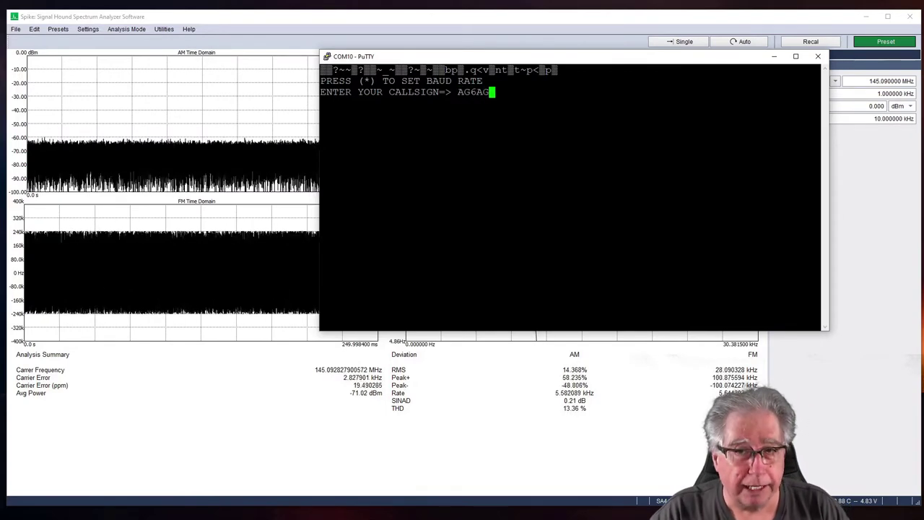
key("Return")
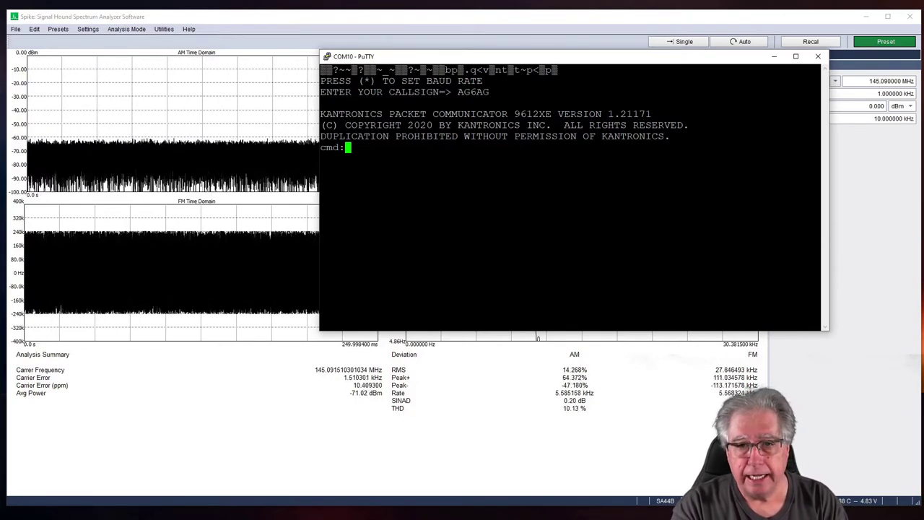
- Query the TNC's HBAUD, STATUS and current PORT settings
type("B")
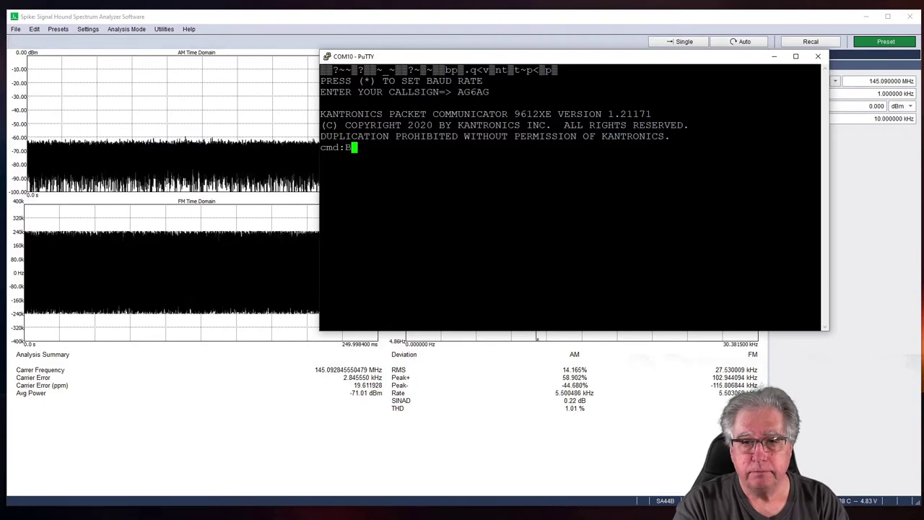
type("HA")
key("Return")
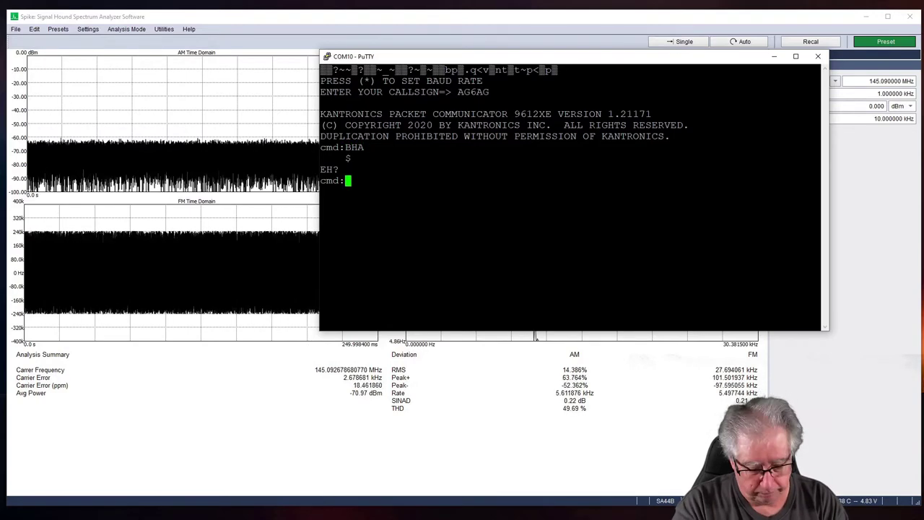
type("HBAUD")
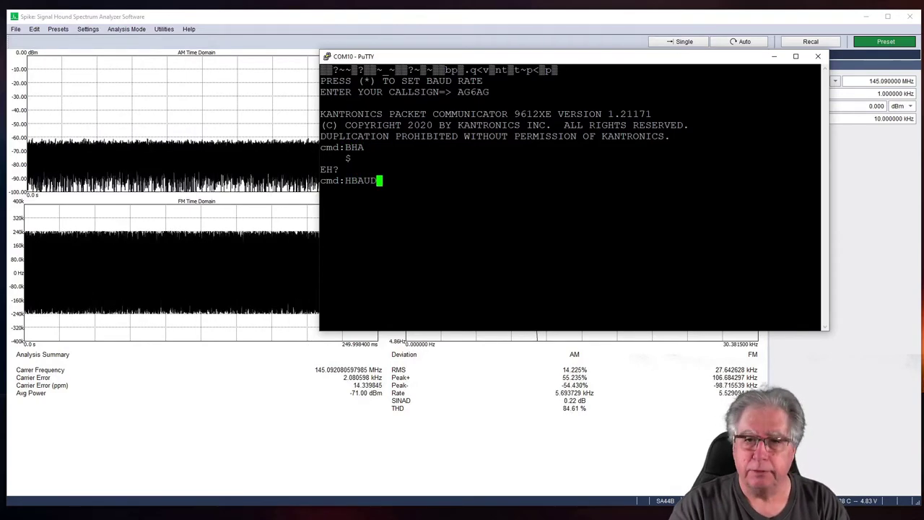
key("Return")
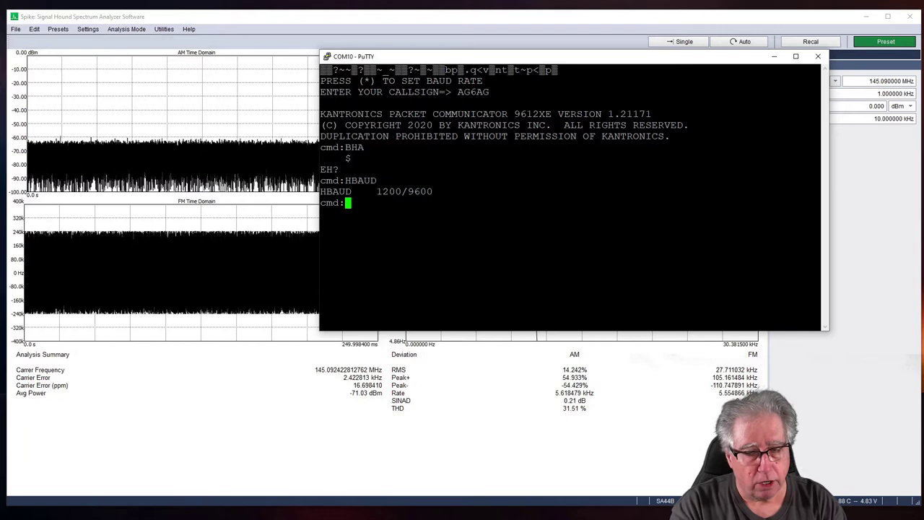
type("STATUS")
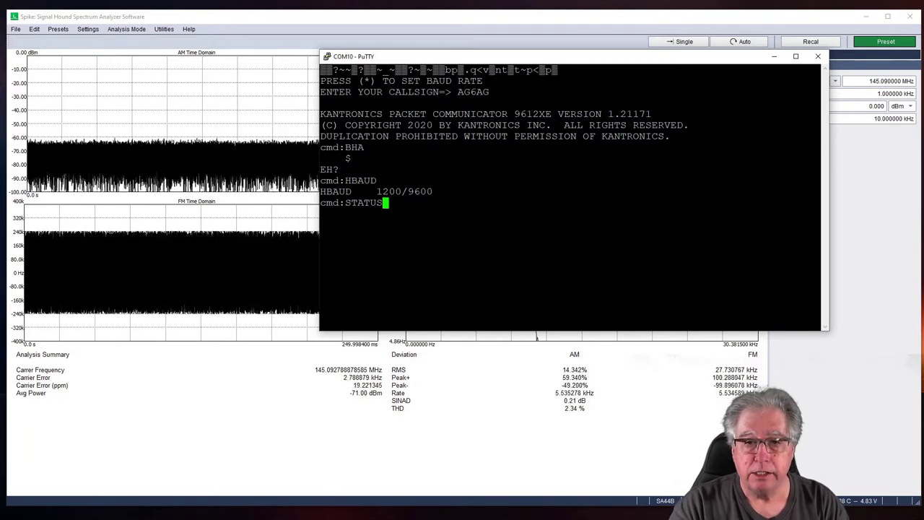
key("Return")
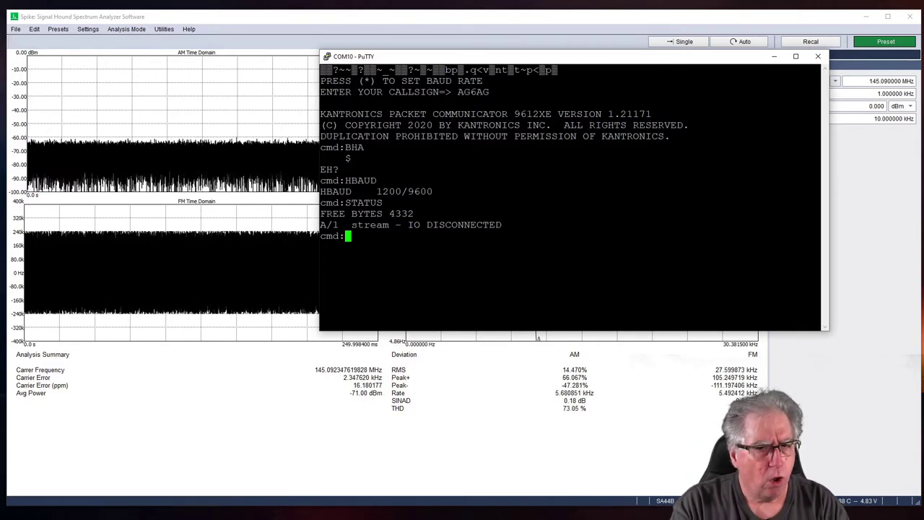
type("PORT")
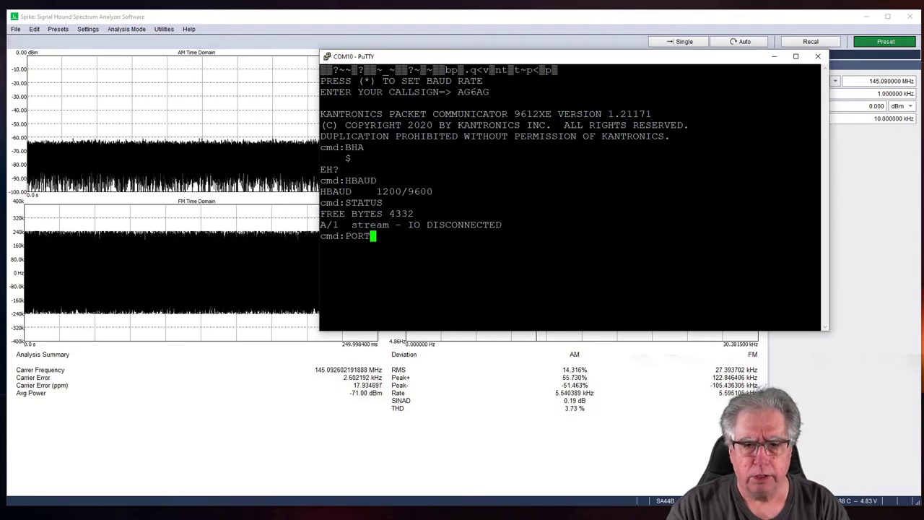
key("Return")
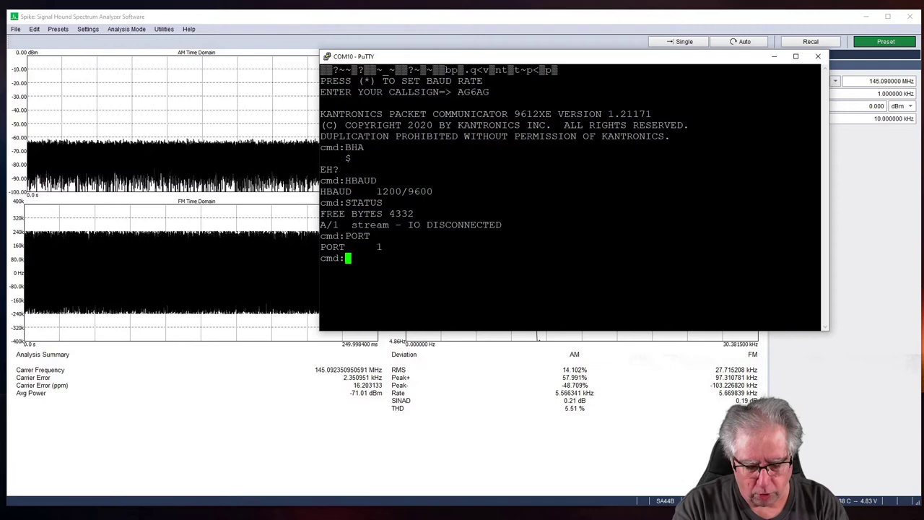
- Set PORT 2, switch the stream to 2A, and confirm STATUS shows A/2
type("PORT 2")
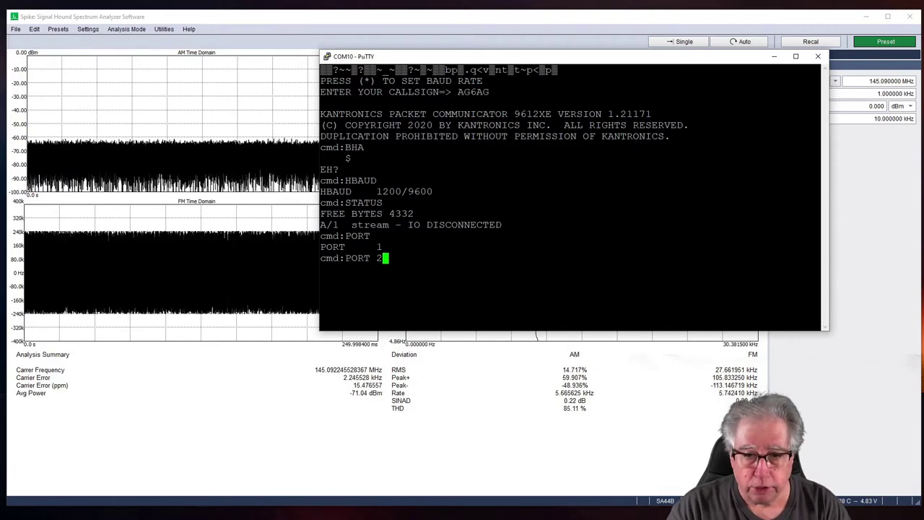
key("Return")
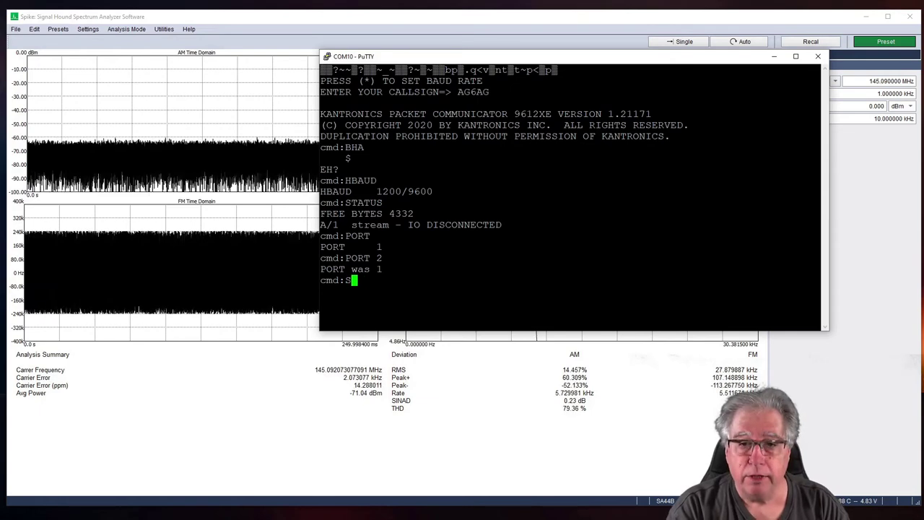
type("STAT")
key("Return")
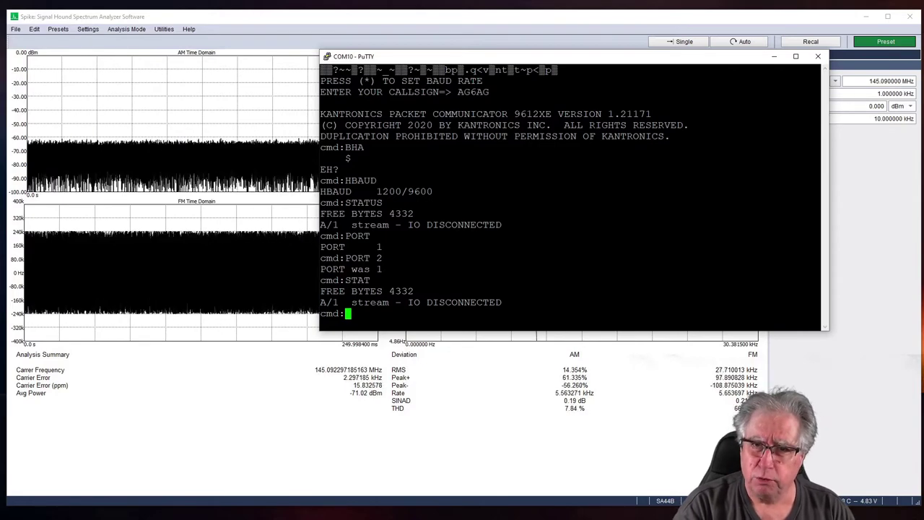
type("I")
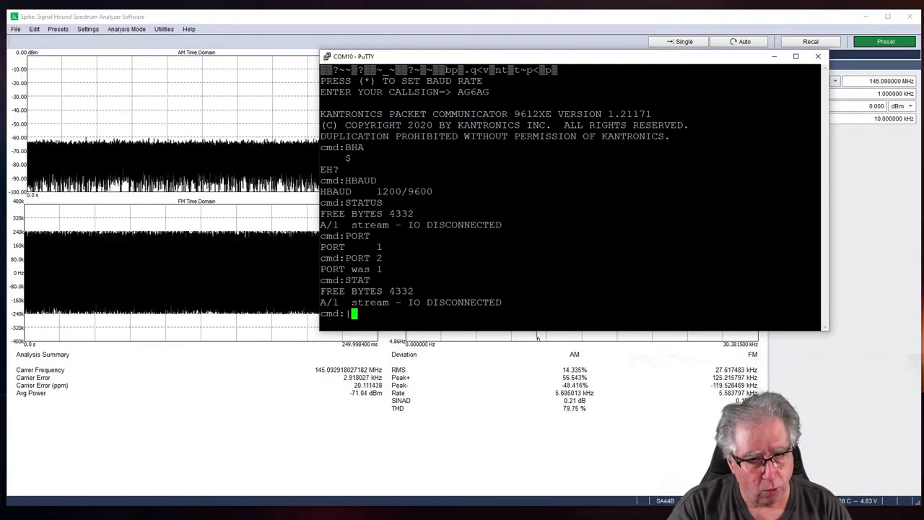
type("2A")
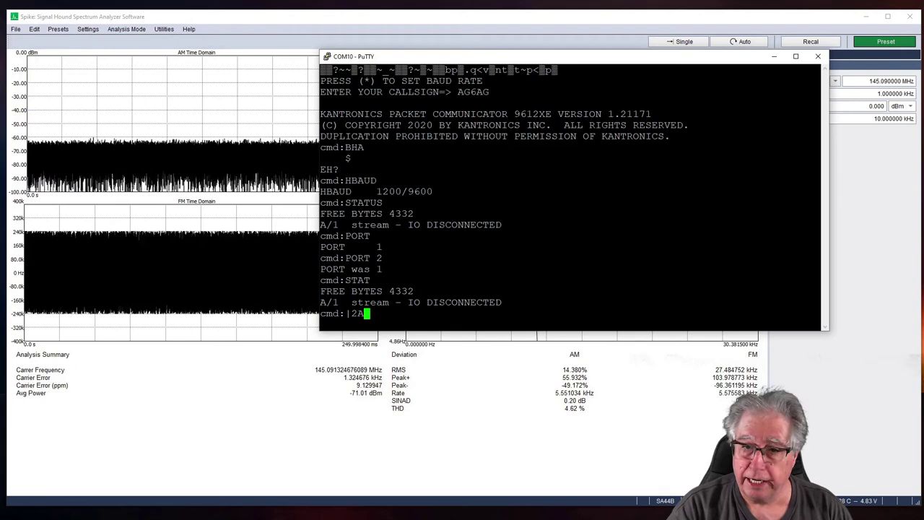
key("Return")
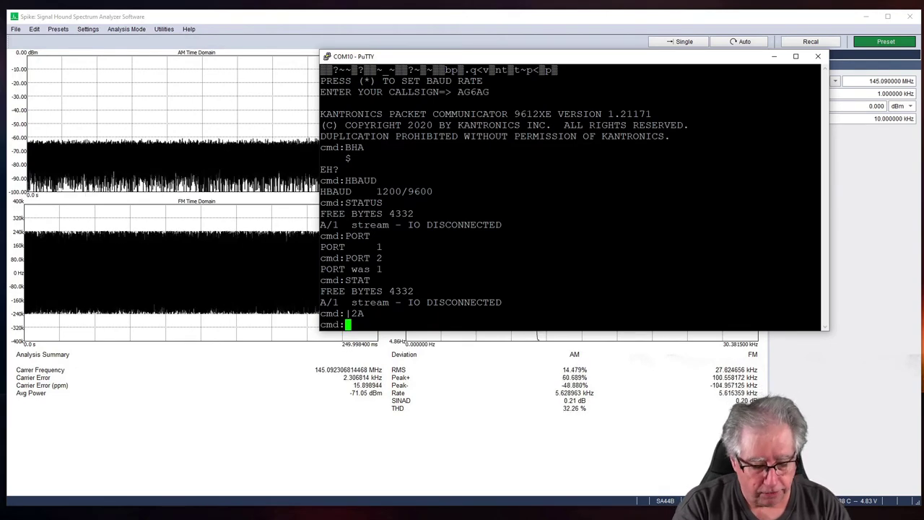
type("STATUS")
key("Return")
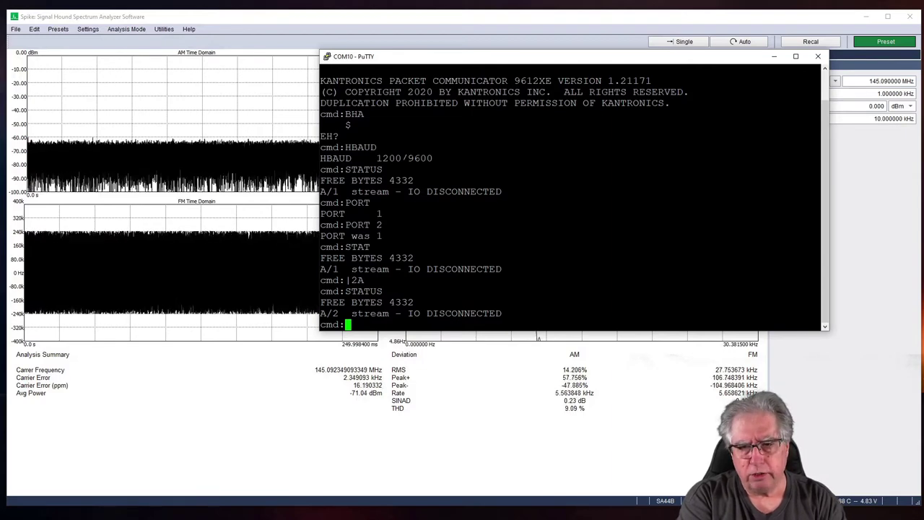
- Read XMITLVL (100/64), move the terminal beside Spike, and enter CALIBRATE mode
type("M")
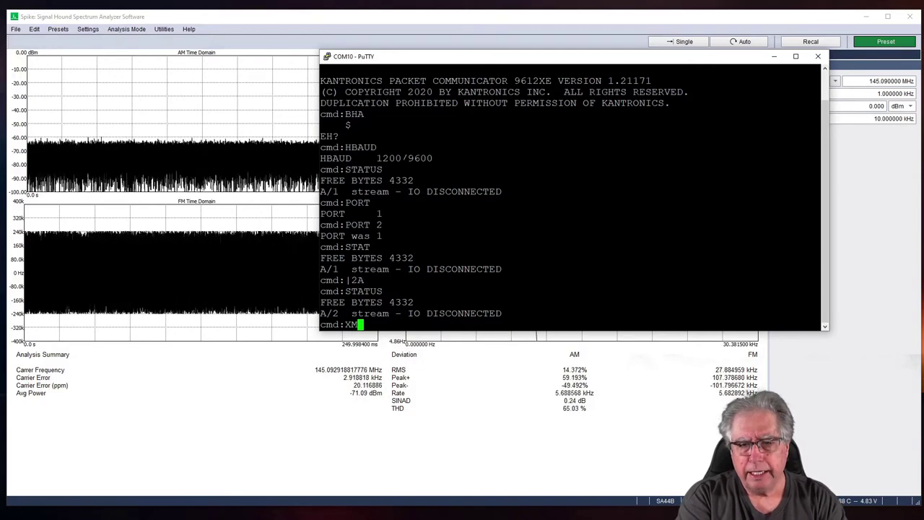
type("ITLVL")
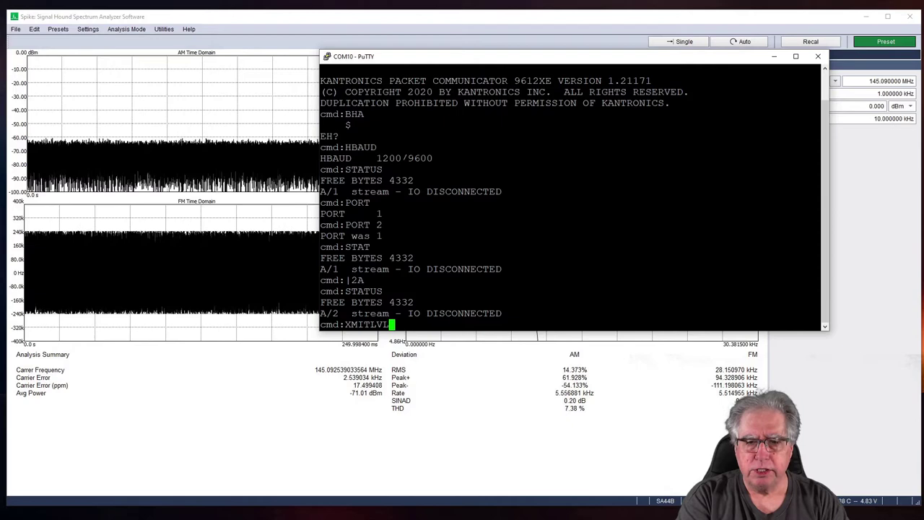
key("Return")
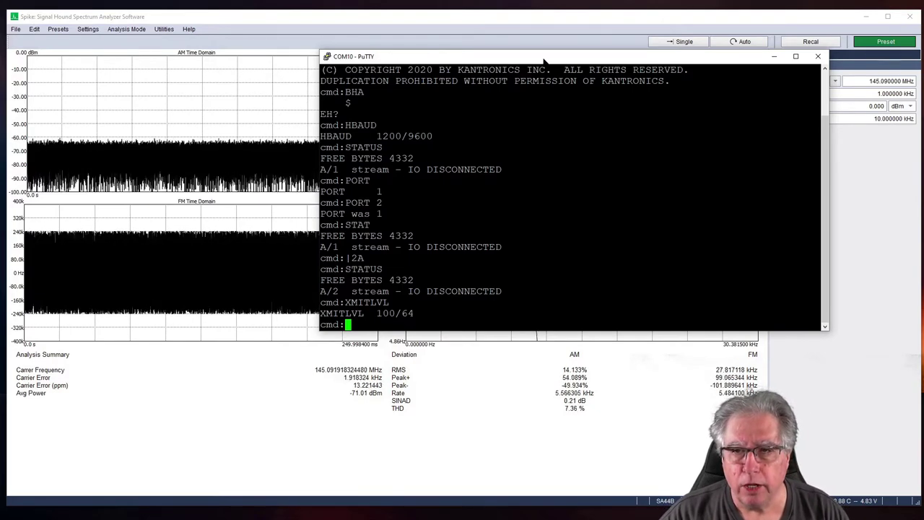
left_click_drag(545, 61, 234, 58)
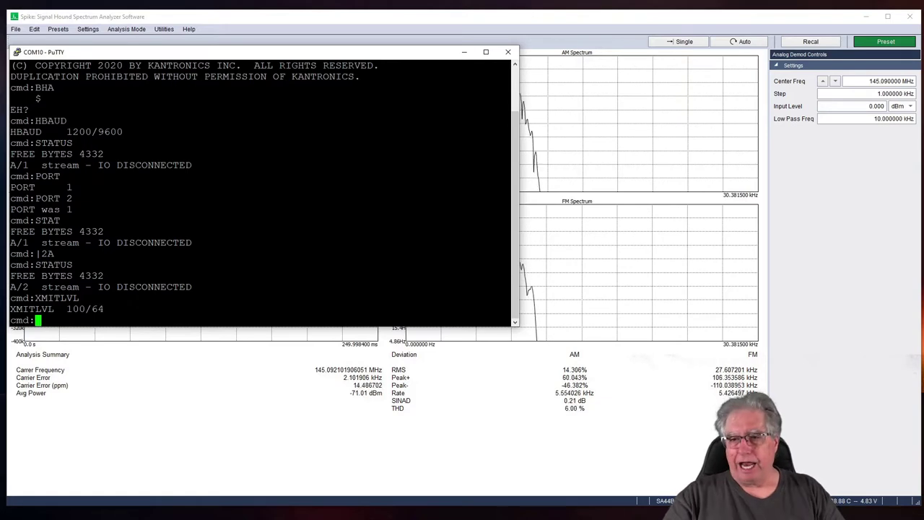
type("C")
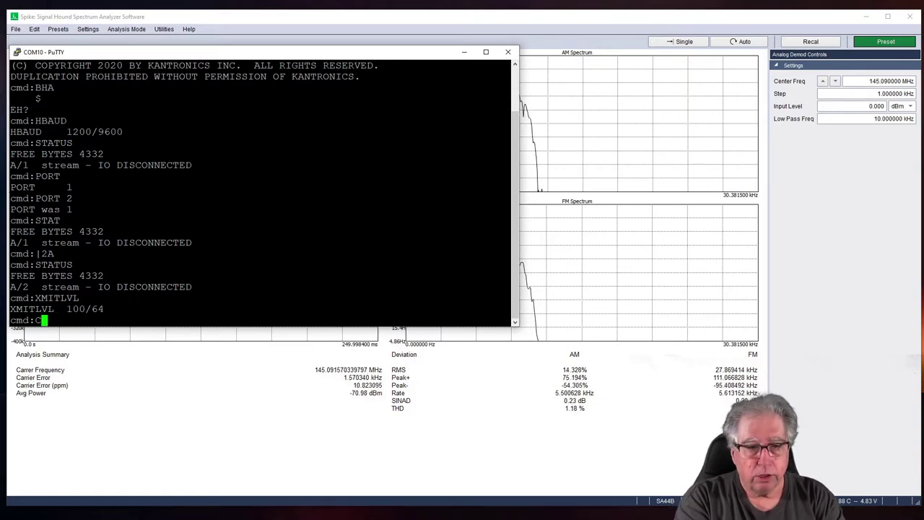
type("ALIBRATE")
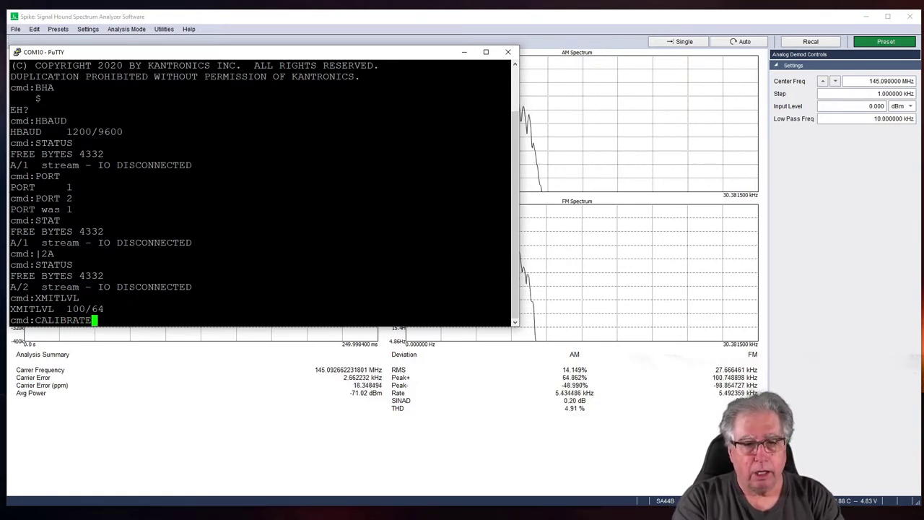
key("Return")
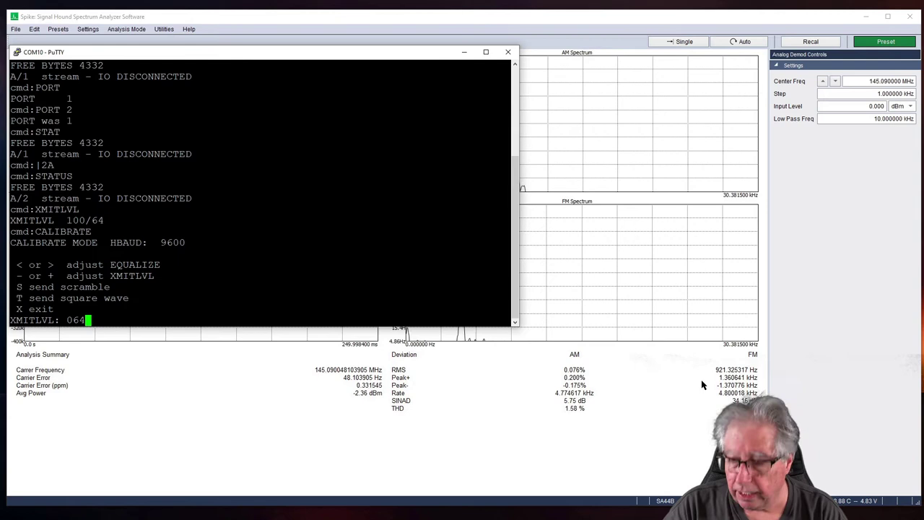
- Raise the transmit level in coarse increments from 064 to 200
key("plus")
key("plus")
key("plus")
key("plus")
key("plus")
key("plus")
key("plus")
key("plus")
key("plus")
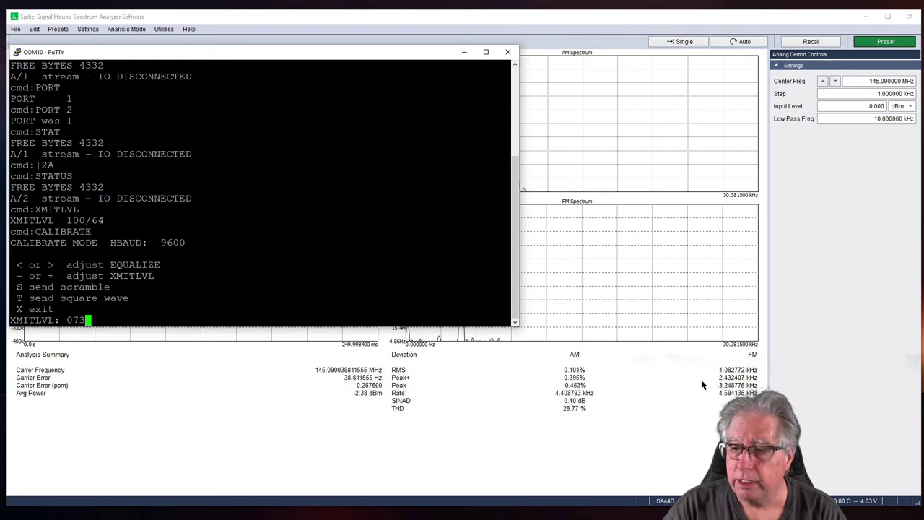
key("plus")
key("plus")
key("plus")
key("plus")
key("plus")
key("plus")
key("plus")
key("plus")
key("plus")
key("plus")
key("plus")
key("plus")
key("plus")
key("plus")
key("plus")
key("plus")
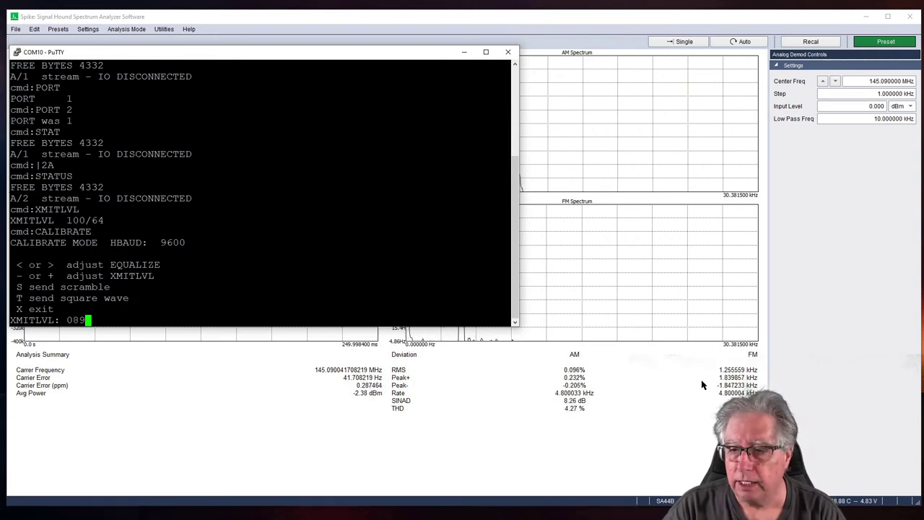
key("plus")
key("plus")
key("plus")
key("plus")
key("plus")
key("plus")
key("plus")
key("plus")
key("plus")
key("plus")
key("plus")
key("plus")
key("plus")
key("plus")
key("plus")
key("plus")
key("plus")
key("plus")
key("plus")
key("plus")
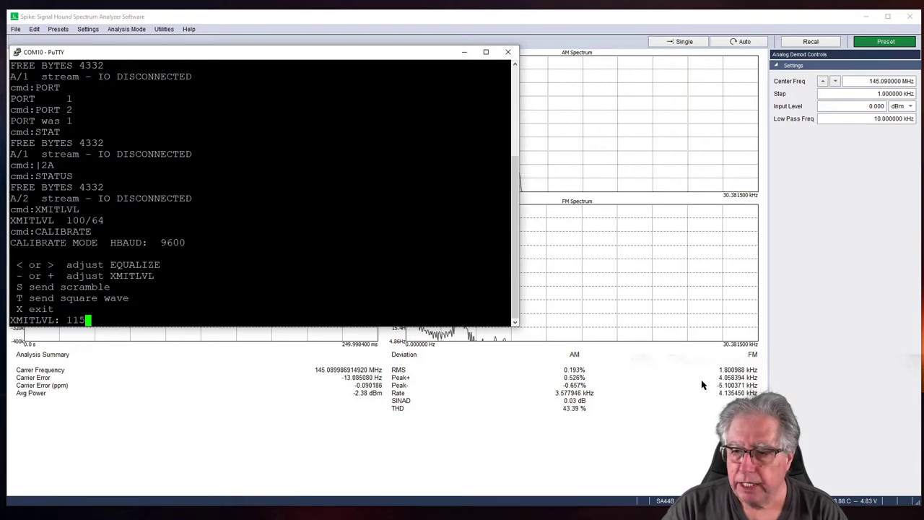
key("plus")
key("plus")
key("plus")
key("plus")
key("plus")
key("plus")
key("plus")
key("plus")
key("plus")
key("plus")
key("plus")
key("plus")
key("plus")
key("plus")
key("plus")
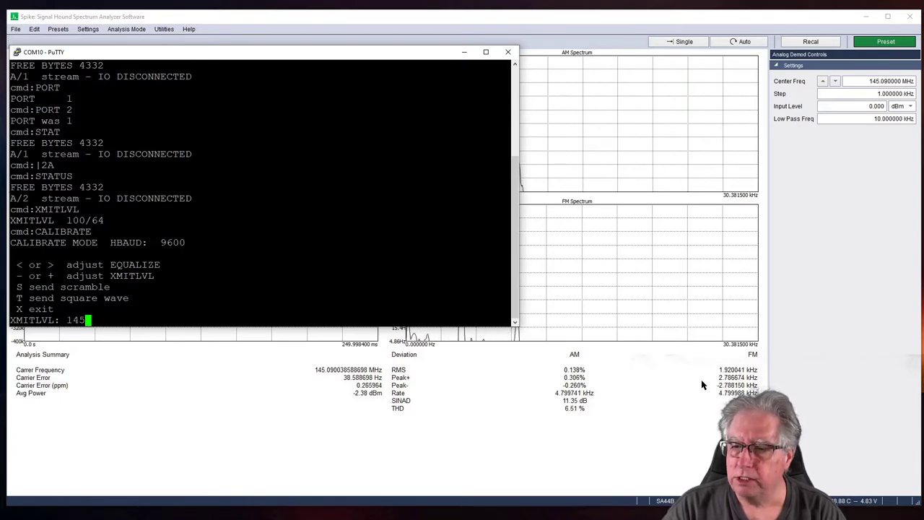
key("plus")
key("plus")
key("plus")
key("plus")
key("plus")
key("plus")
key("plus")
key("plus")
key("plus")
key("plus")
key("plus")
key("plus")
key("plus")
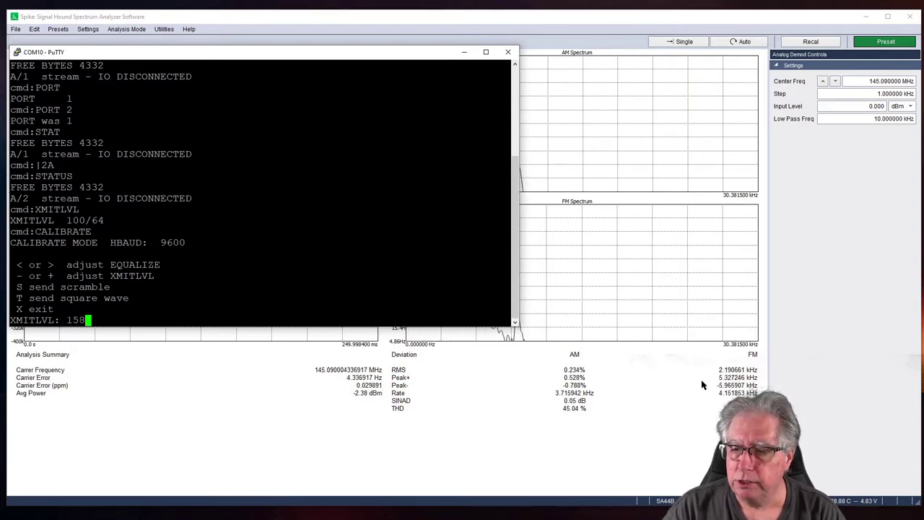
key("plus")
key("plus")
key("plus")
key("plus")
key("plus")
key("plus")
key("plus")
key("plus")
key("plus")
key("plus")
key("plus")
key("plus")
key("plus")
key("plus")
key("plus")
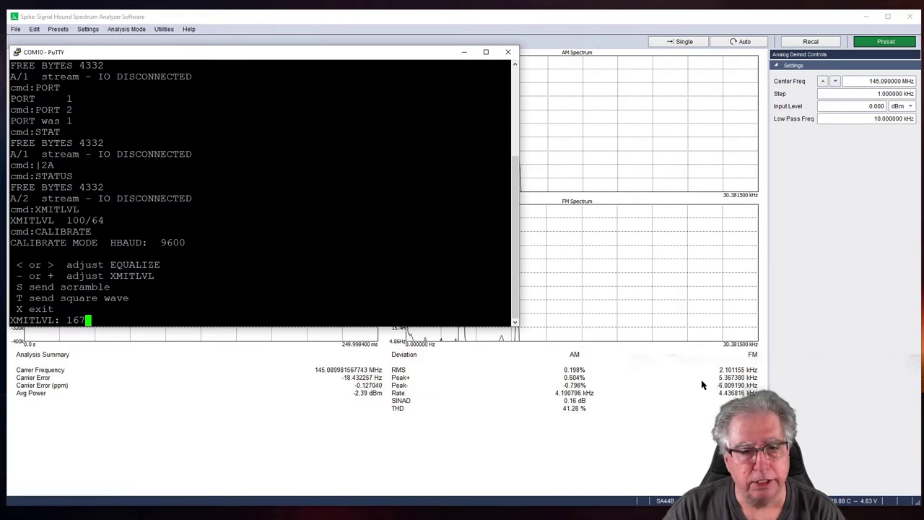
key("plus")
key("plus")
key("plus")
key("plus")
key("plus")
key("plus")
key("plus")
key("plus")
key("plus")
key("plus")
key("plus")
key("plus")
key("plus")
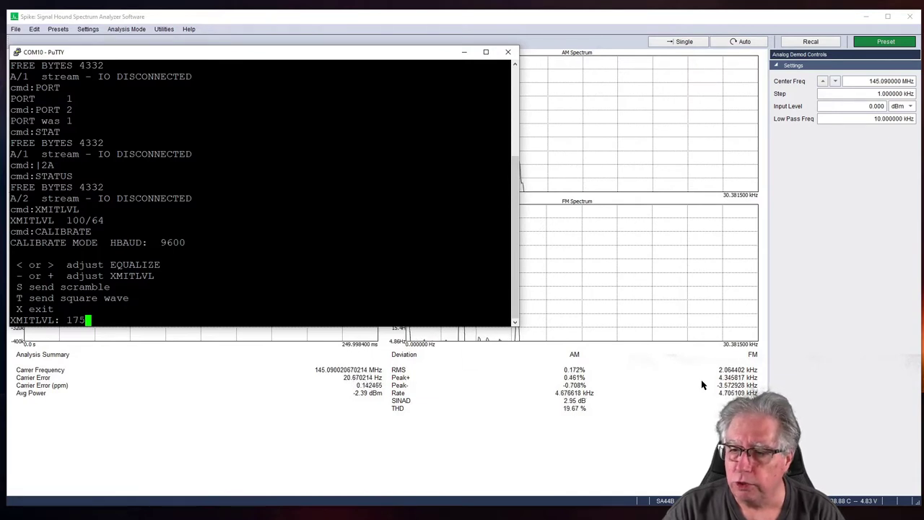
key("plus")
key("plus")
key("plus")
key("plus")
key("plus")
key("plus")
key("plus")
key("plus")
key("plus")
key("plus")
key("plus")
key("plus")
key("plus")
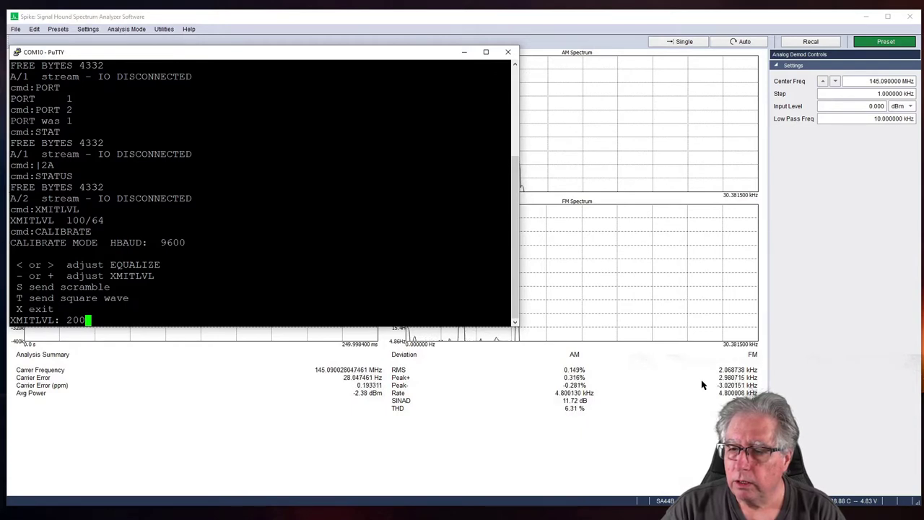
- Fine-tune the transmit level to 218 for about 3 kHz deviation, then exit calibrate mode
key("plus")
key("plus")
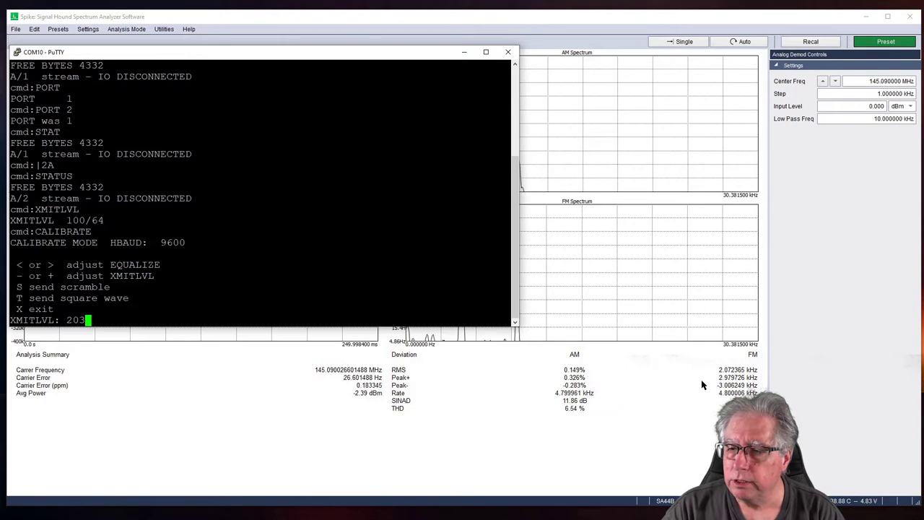
key("plus")
key("plus")
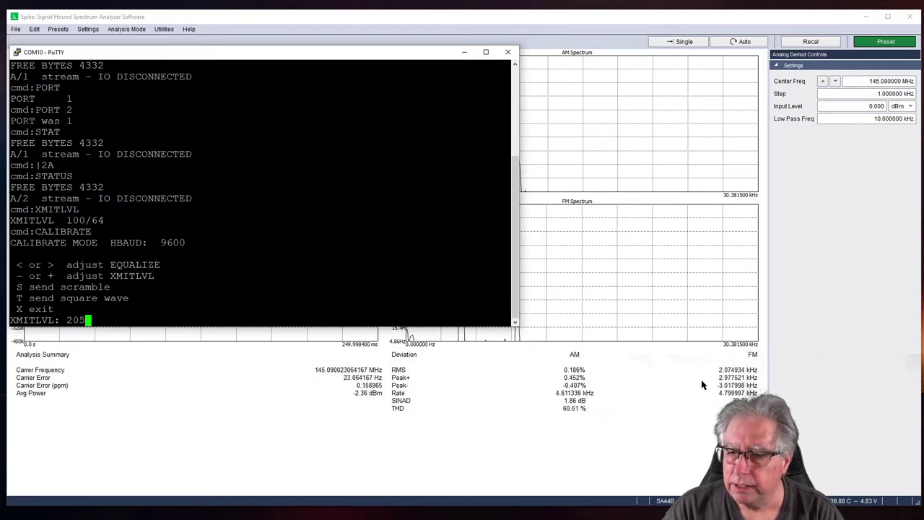
key("plus")
key("plus")
key("plus")
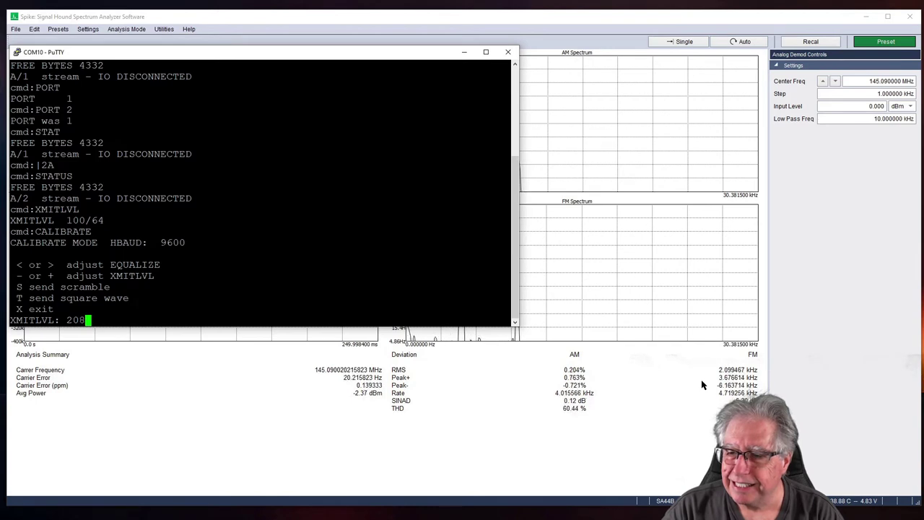
key("plus")
key("plus")
key("plus")
key("plus")
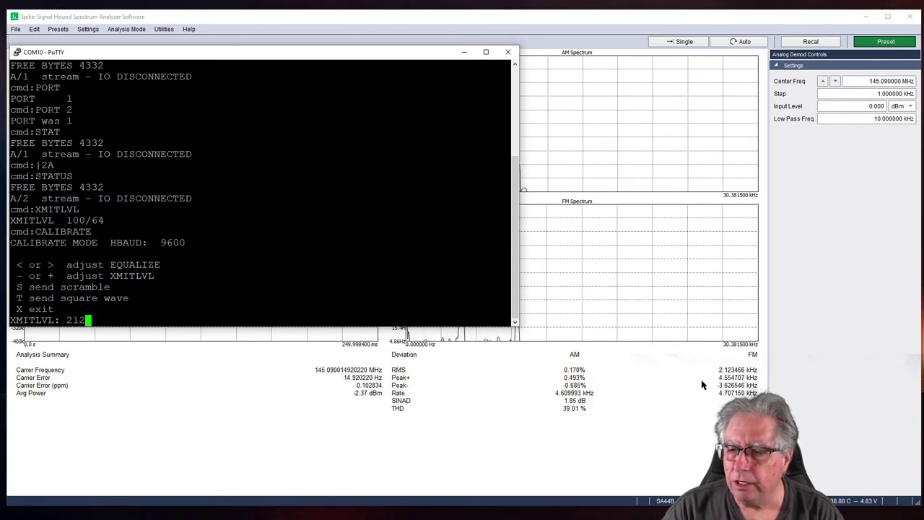
key("plus")
key("plus")
key("plus")
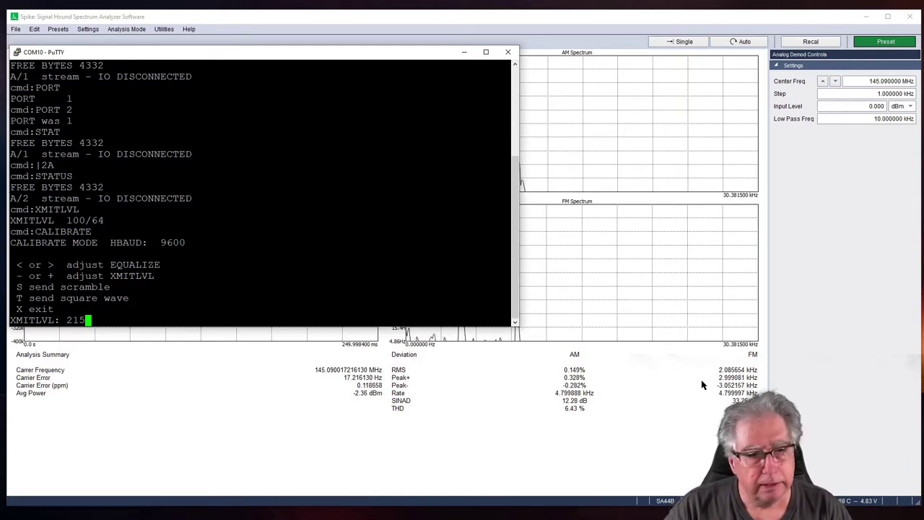
key("plus")
key("plus")
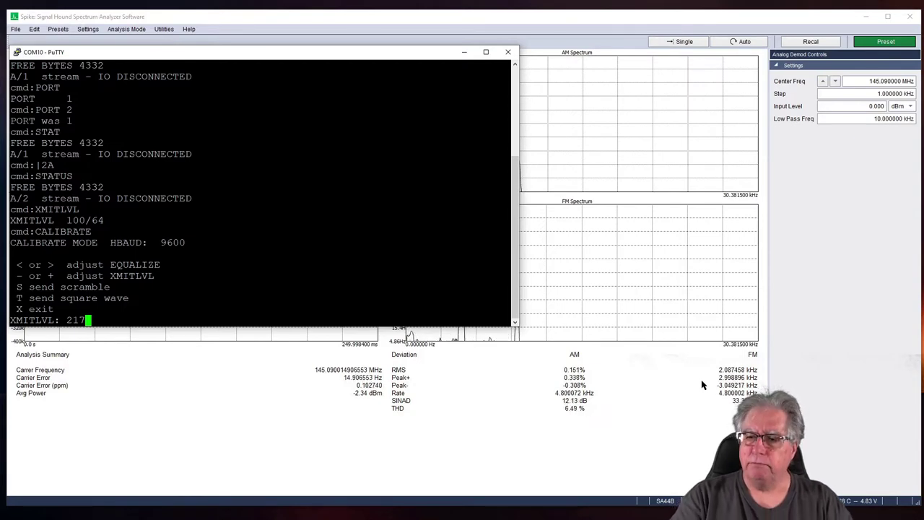
key("plus")
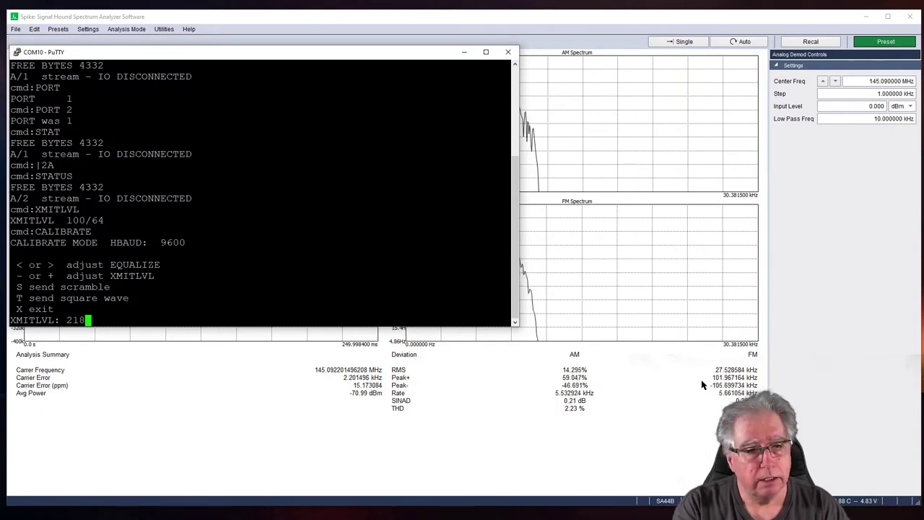
key("x")
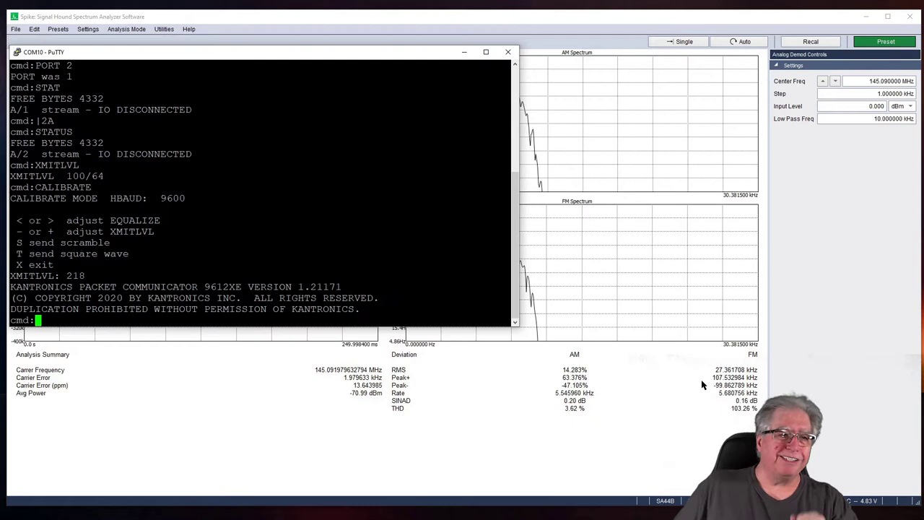
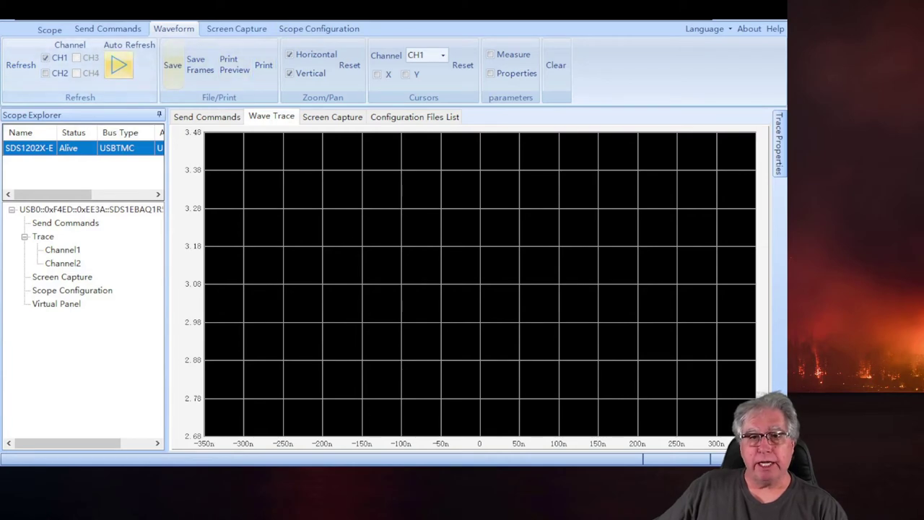
- Start Auto Refresh so the Wave Trace continuously shows the live CH1 waveform around 2.9 V
left_click(120, 68)
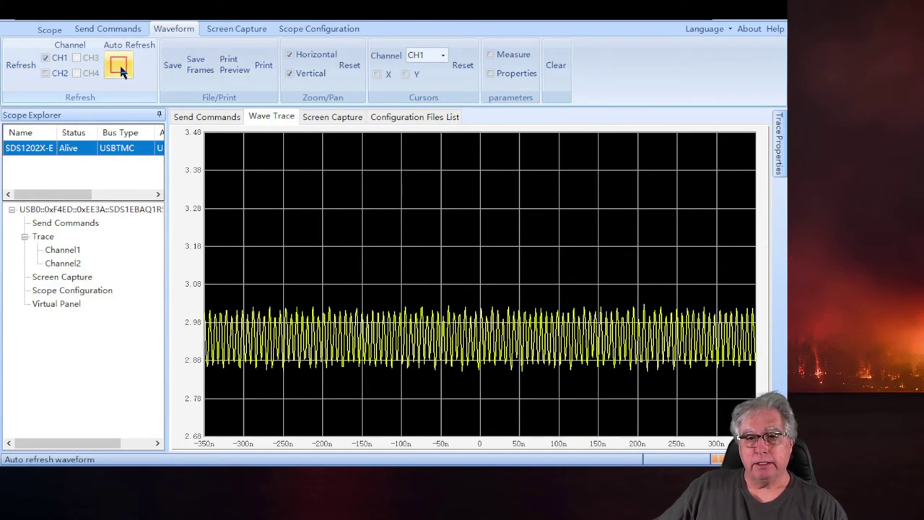